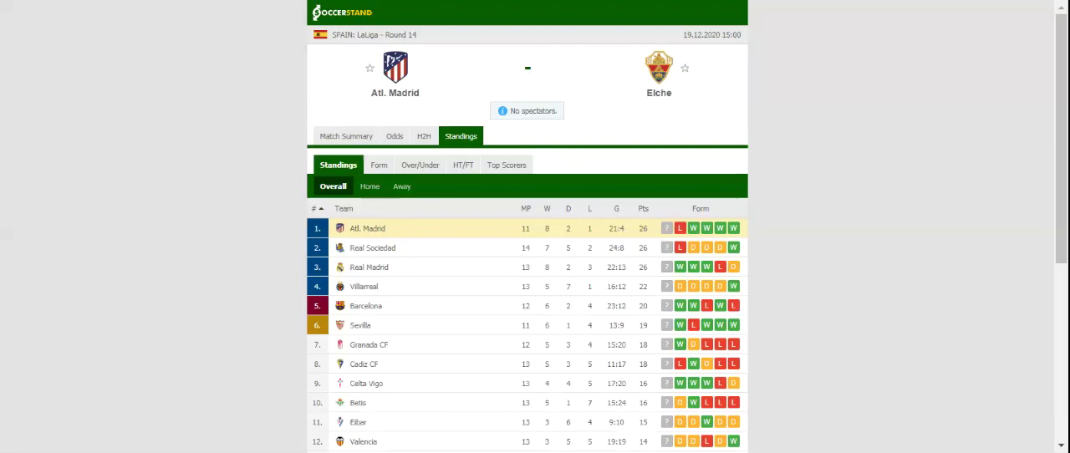
Step: Switch the Atl. Madrid vs Elche match page to the H2H tab to list both teams' last five results
left_click(424, 137)
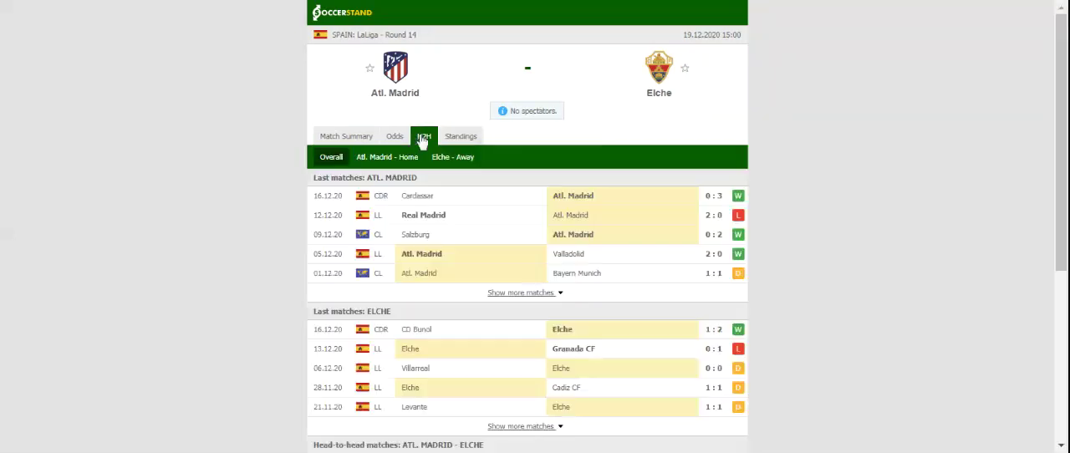